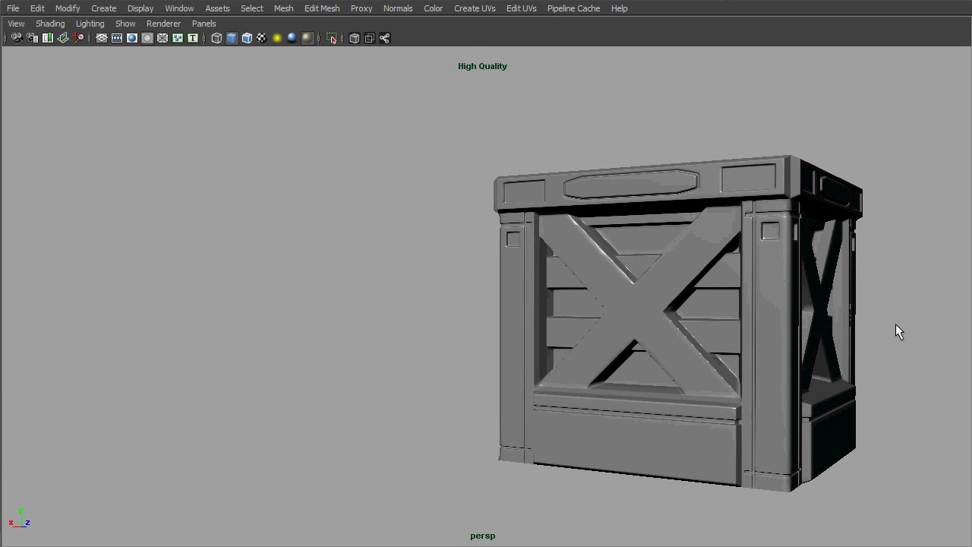
Show the wireframe over the shaded crate and turn on the Poly Count heads-up display.
{"action": "left_click_drag", "start_coordinate": [896, 325], "coordinate": [694, 331], "text": "alt"}
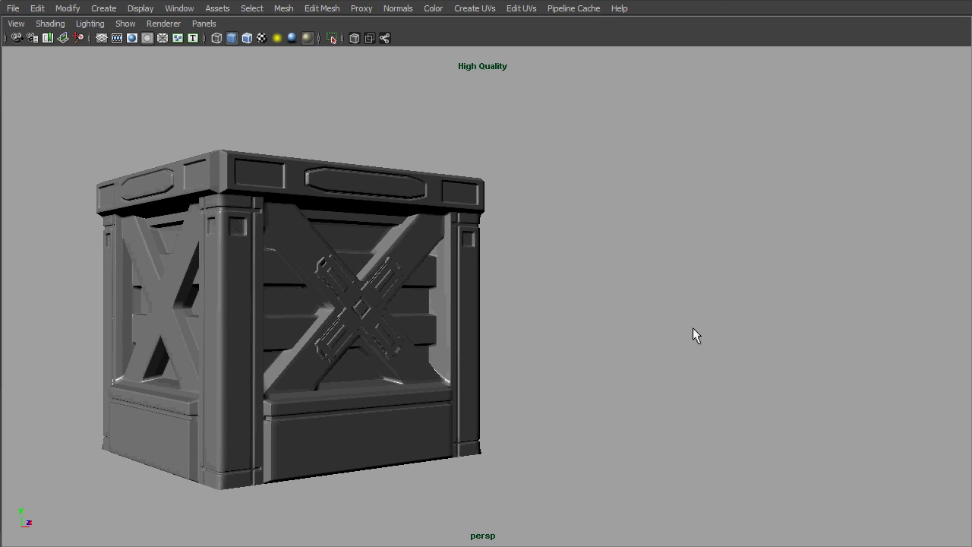
{"action": "left_click", "coordinate": [247, 39]}
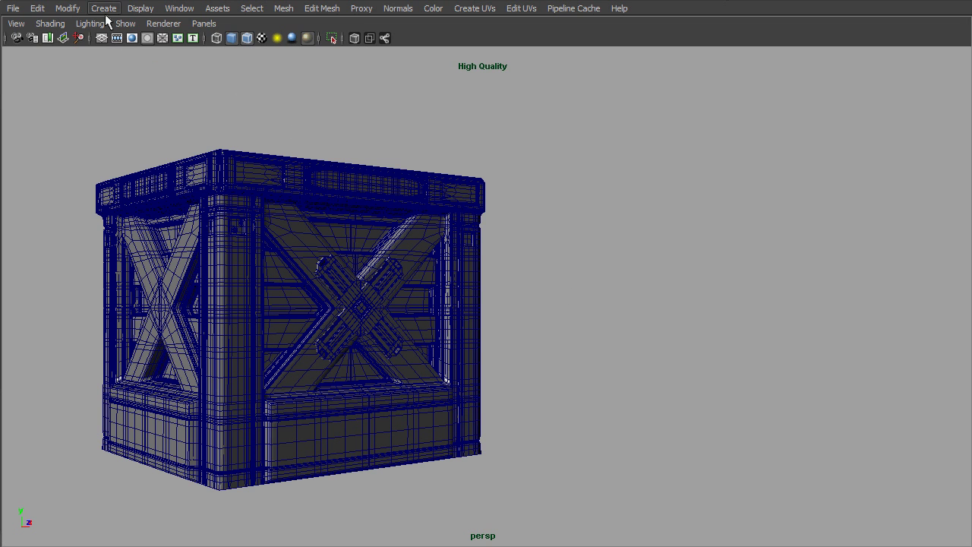
{"action": "left_click", "coordinate": [140, 9]}
{"action": "mouse_move", "coordinate": [174, 45]}
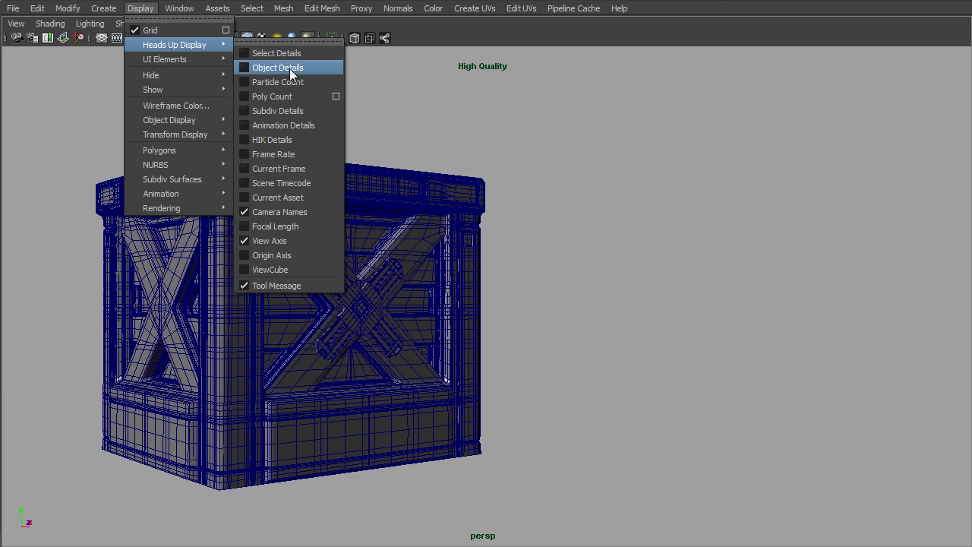
{"action": "left_click", "coordinate": [289, 96]}
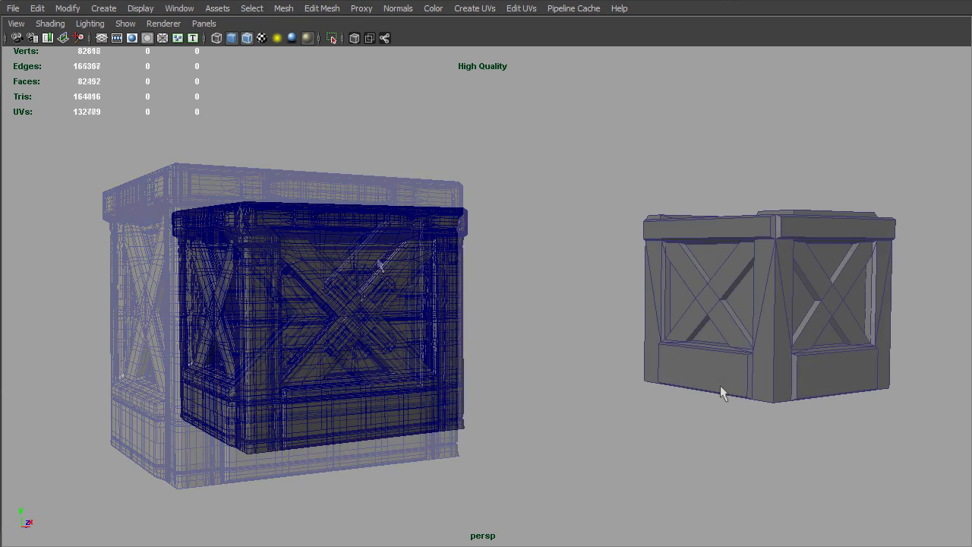
Inspect the polygon counts of the low-poly crate and the normal-mapped low-poly panel beside the high-poly crate.
{"action": "left_click", "coordinate": [748, 281]}
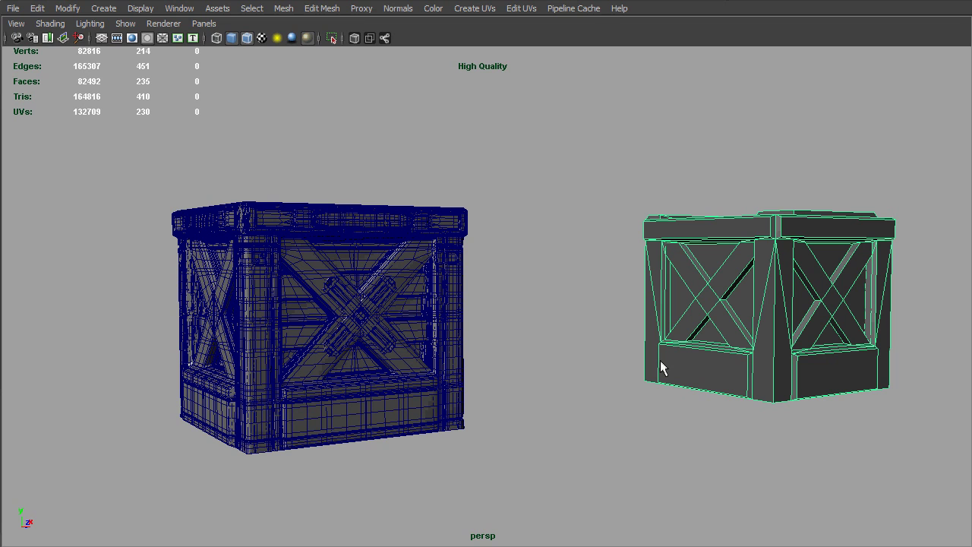
{"action": "left_click", "coordinate": [559, 318]}
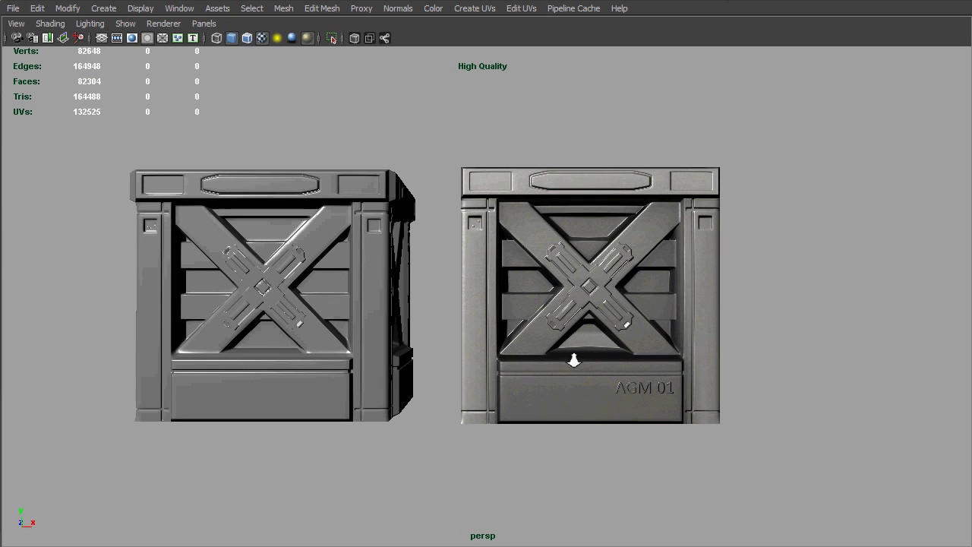
{"action": "left_click_drag", "start_coordinate": [574, 361], "coordinate": [590, 347], "text": "alt"}
{"action": "left_click", "coordinate": [595, 341]}
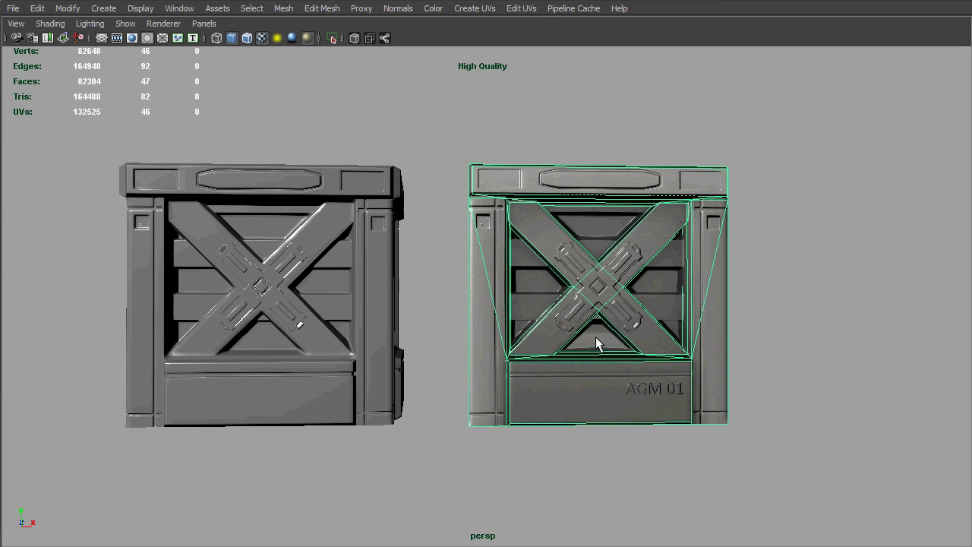
{"action": "left_click_drag", "start_coordinate": [654, 304], "coordinate": [773, 301]}
{"action": "key", "text": "e"}
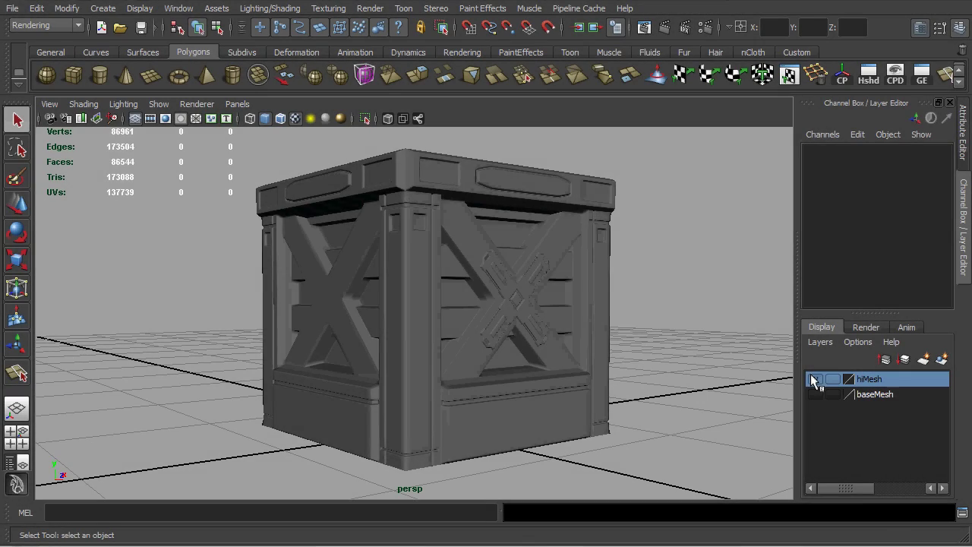
Hide the hiMesh layer and show the baseMesh layer.
{"action": "left_click", "coordinate": [814, 379]}
{"action": "left_click", "coordinate": [815, 394]}
{"action": "mouse_move", "coordinate": [571, 324]}
{"action": "left_mouse_down", "text": "alt"}
{"action": "mouse_move", "coordinate": [517, 323]}
{"action": "mouse_move", "coordinate": [583, 322]}
{"action": "left_mouse_up", "text": "alt"}
Select the low-poly base mesh and open Transfer Maps with it as the target mesh.
{"action": "left_click", "coordinate": [547, 325]}
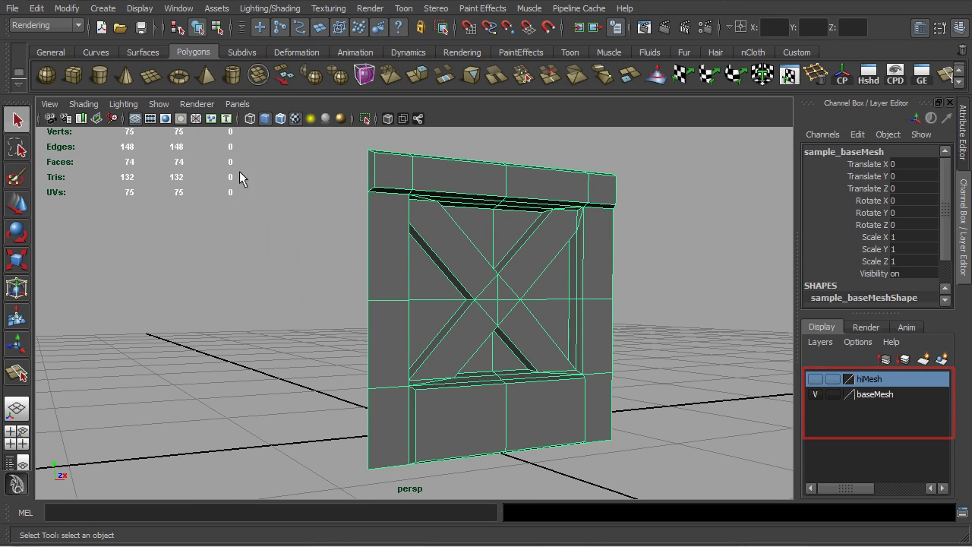
{"action": "left_click", "coordinate": [81, 27]}
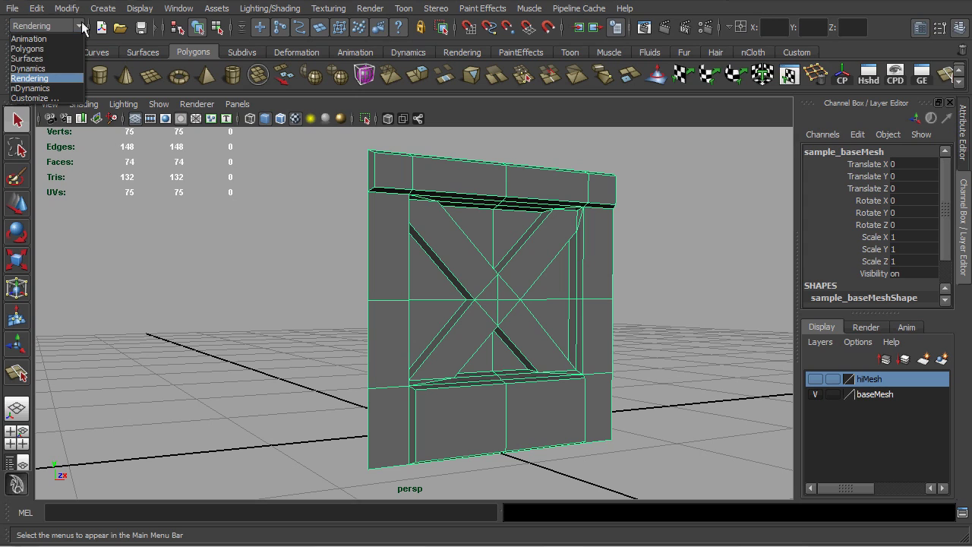
{"action": "left_click", "coordinate": [44, 79]}
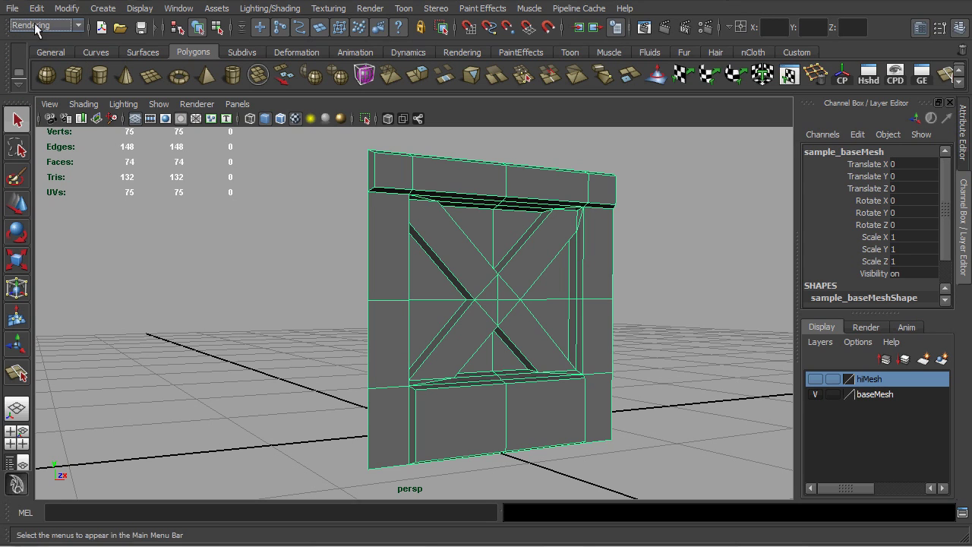
{"action": "left_click", "coordinate": [278, 9]}
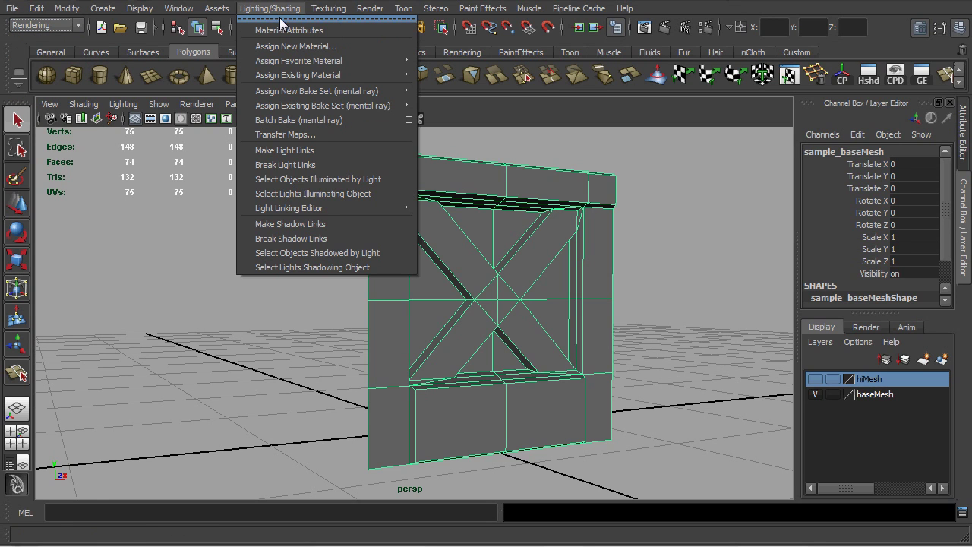
{"action": "left_click", "coordinate": [288, 134]}
{"action": "left_click_drag", "start_coordinate": [285, 28], "coordinate": [259, 29]}
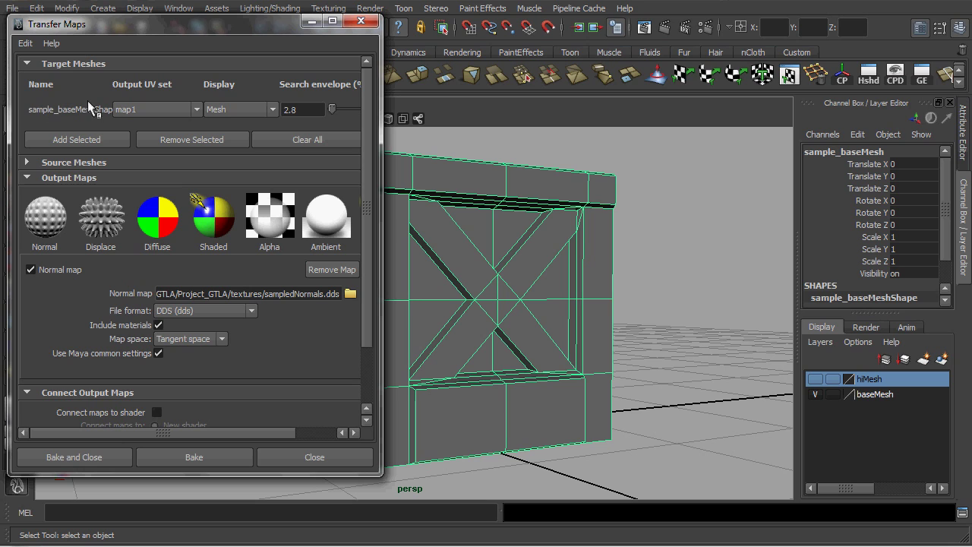
Add the objects of the hiMesh layer as the source mesh for the transfer.
{"action": "left_click", "coordinate": [27, 162]}
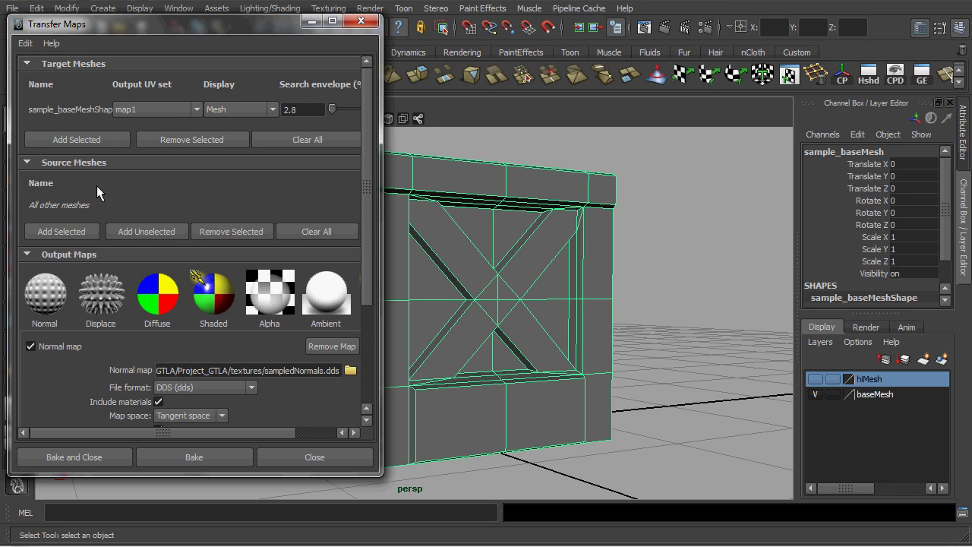
{"action": "right_click_drag", "start_coordinate": [866, 379], "coordinate": [889, 436]}
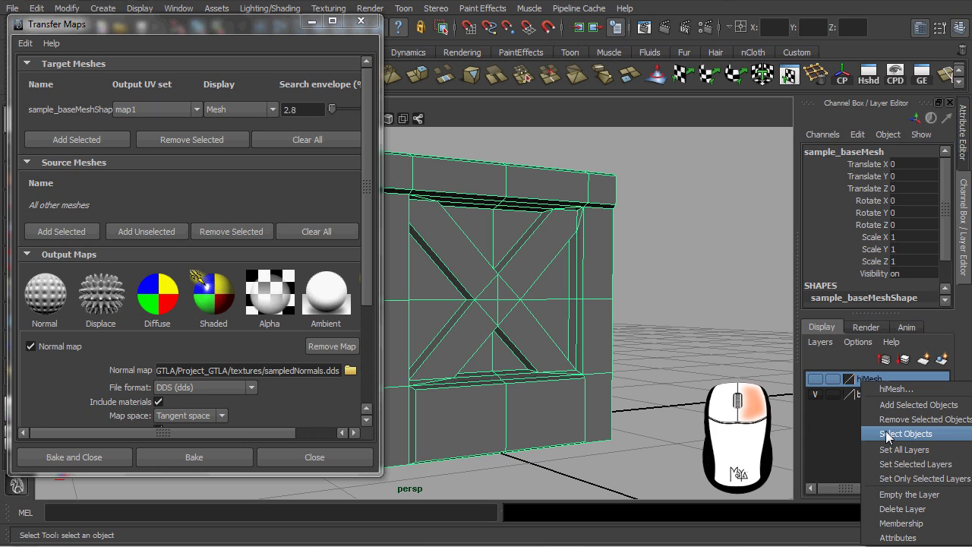
{"action": "right_click_drag", "start_coordinate": [887, 434], "coordinate": [887, 434]}
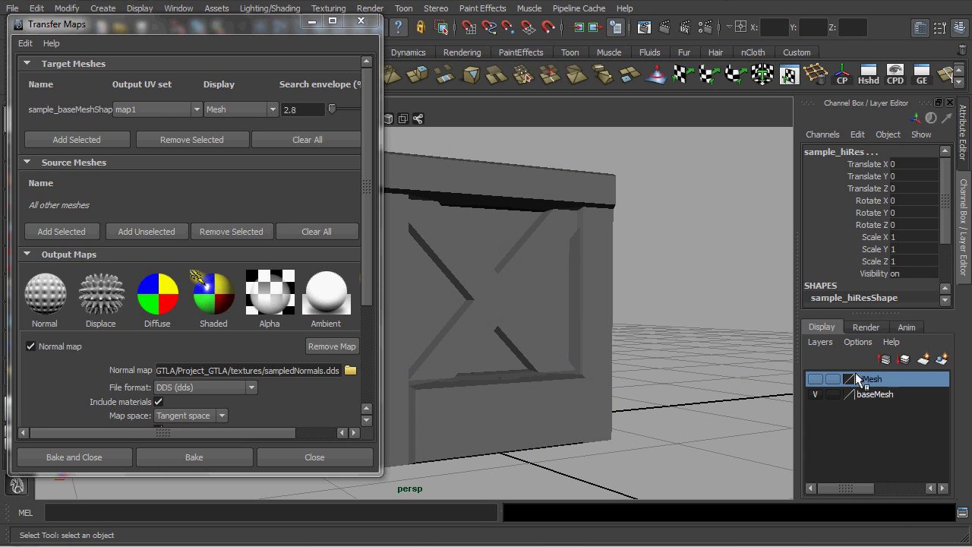
{"action": "left_click", "coordinate": [61, 233]}
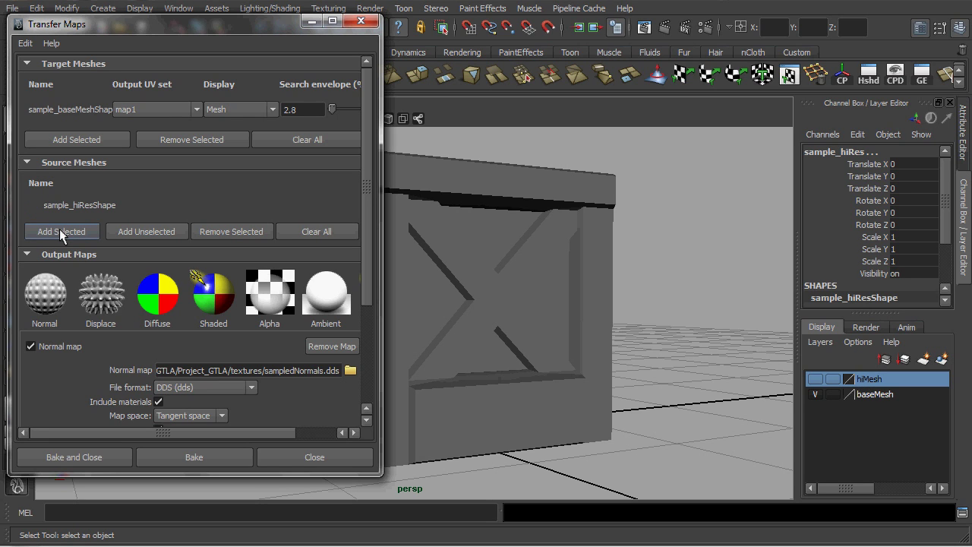
{"action": "left_click_drag", "start_coordinate": [370, 217], "coordinate": [368, 260]}
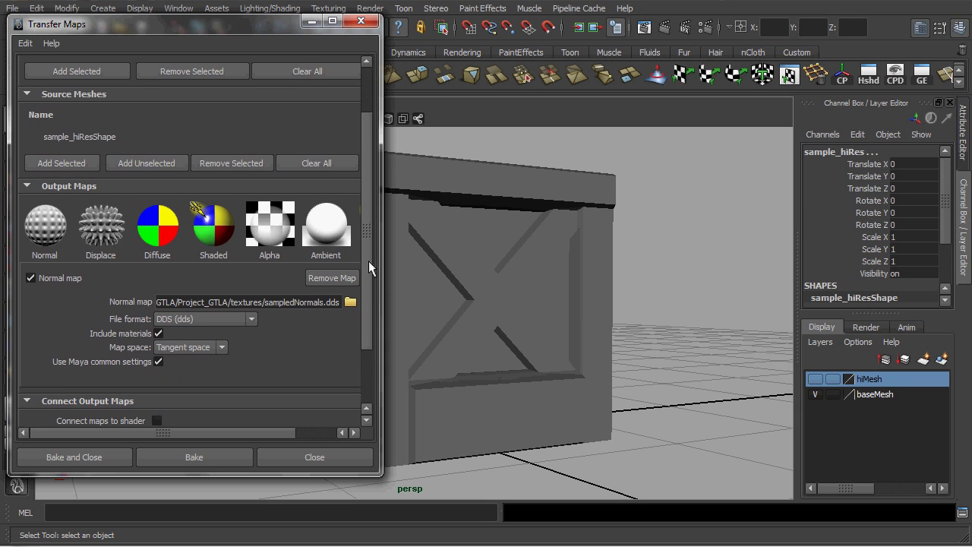
{"action": "left_click", "coordinate": [46, 233]}
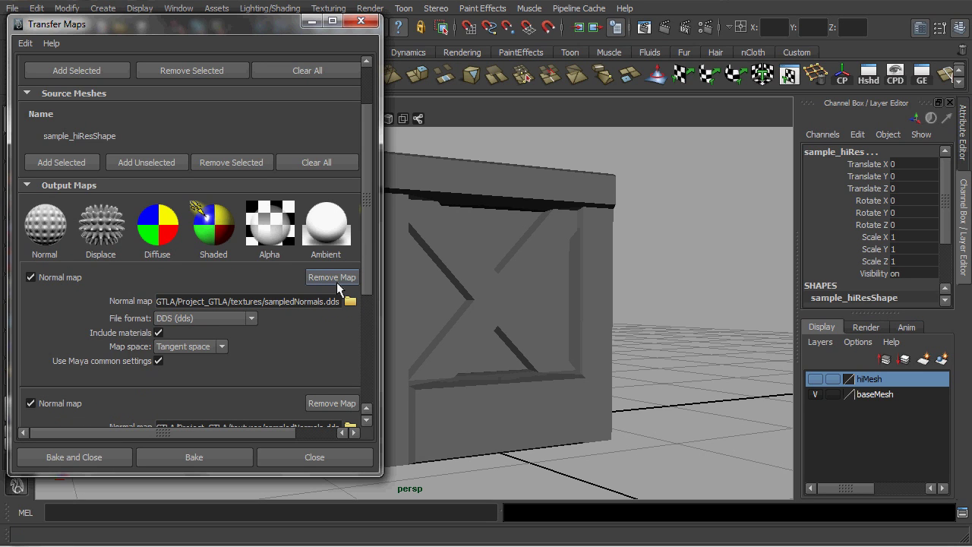
{"action": "left_click", "coordinate": [338, 286]}
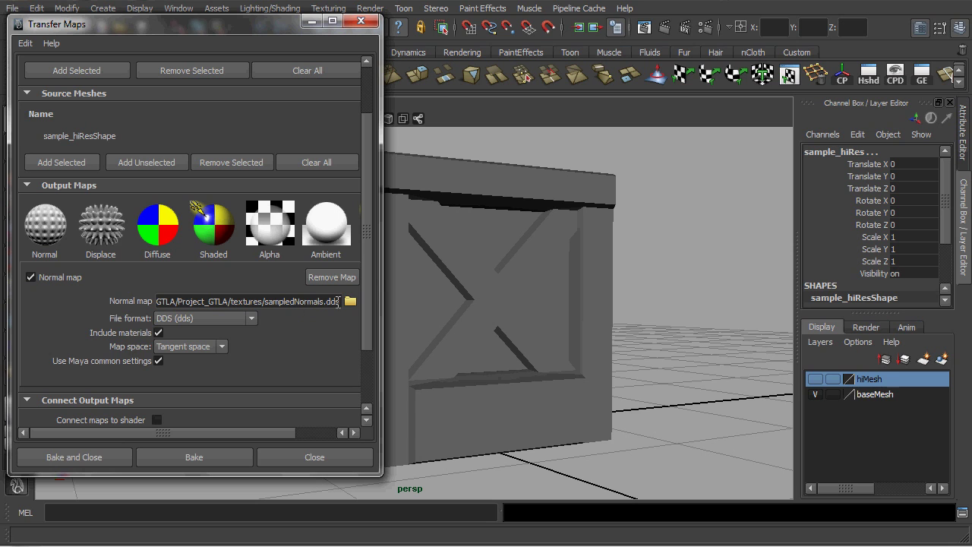
Create a folder named test inside the project's textures folder and open it as the normal map's output location.
{"action": "left_click", "coordinate": [349, 302]}
{"action": "right_click", "coordinate": [236, 201]}
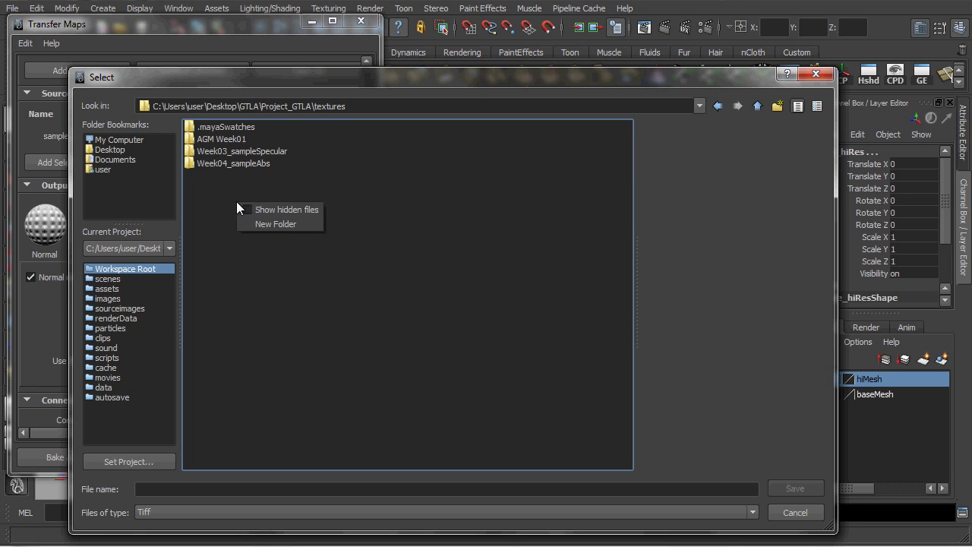
{"action": "left_click", "coordinate": [297, 228]}
{"action": "type", "text": "test"}
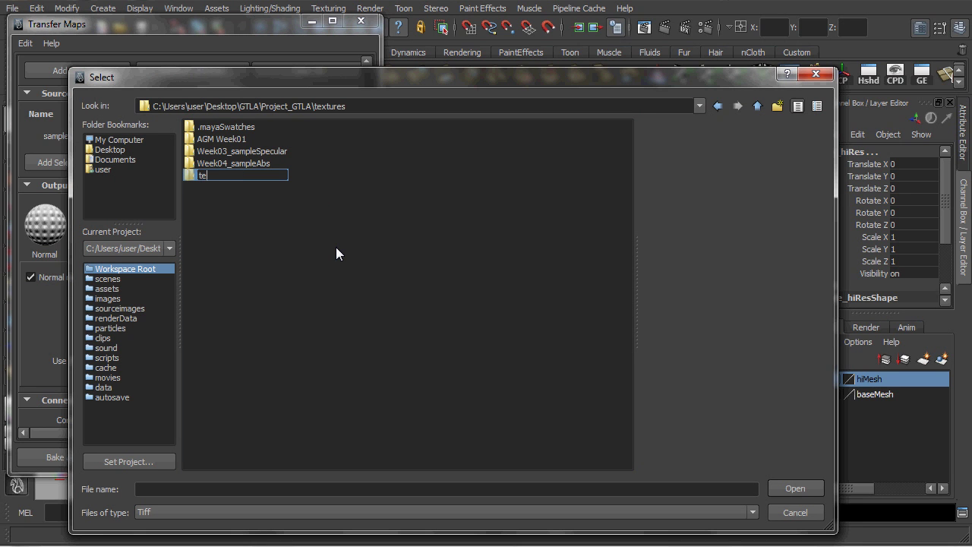
{"action": "key", "text": "Return"}
{"action": "key", "text": "Return"}
Name the normal map output file sampleObjSpace_nrm and save it in the test folder.
{"action": "left_click", "coordinate": [633, 489]}
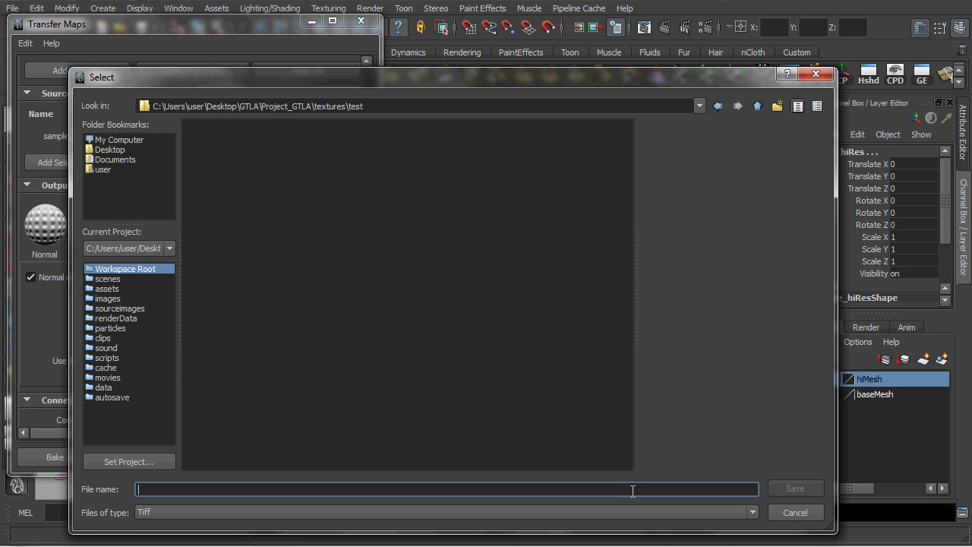
{"action": "type", "text": "sample"}
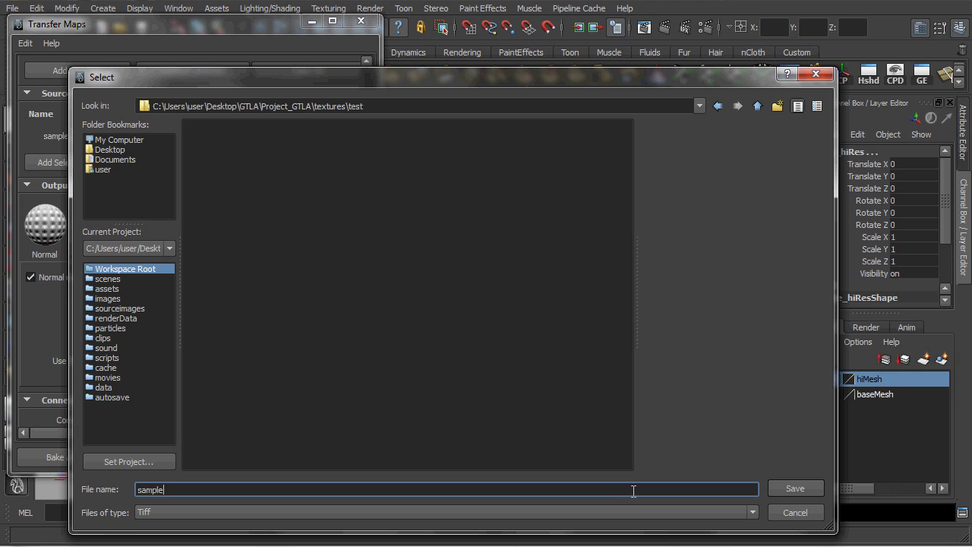
{"action": "type", "text": "ObjSpace_nrm"}
{"action": "left_click", "coordinate": [783, 487]}
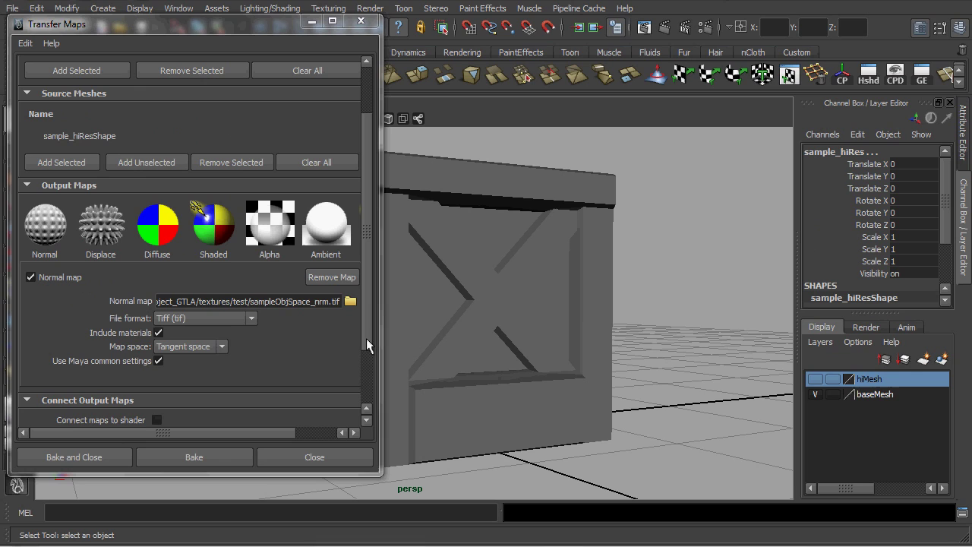
Set the normal map's file format to Targa (tga) and map space to Object space, with Include materials turned off.
{"action": "left_click", "coordinate": [254, 321]}
{"action": "left_click_drag", "start_coordinate": [250, 372], "coordinate": [250, 393]}
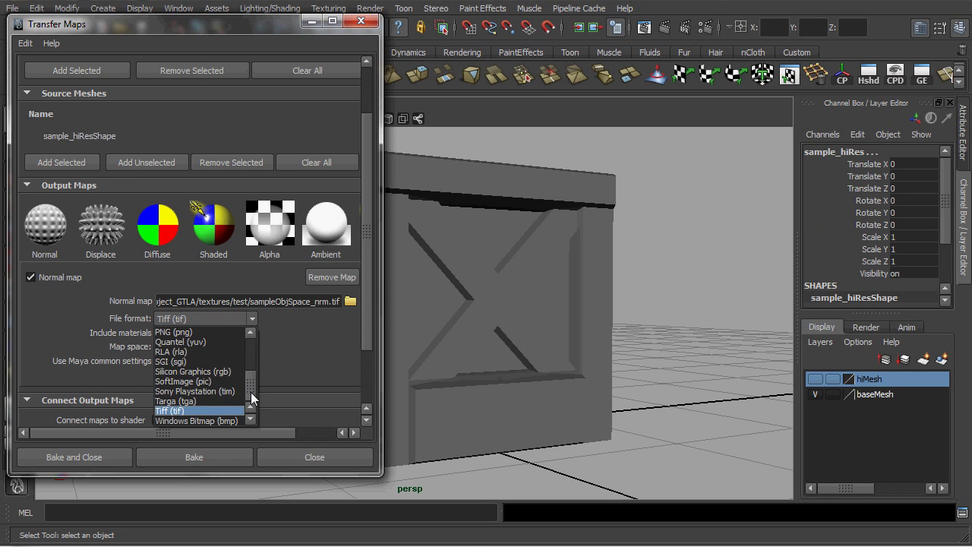
{"action": "left_click", "coordinate": [213, 400]}
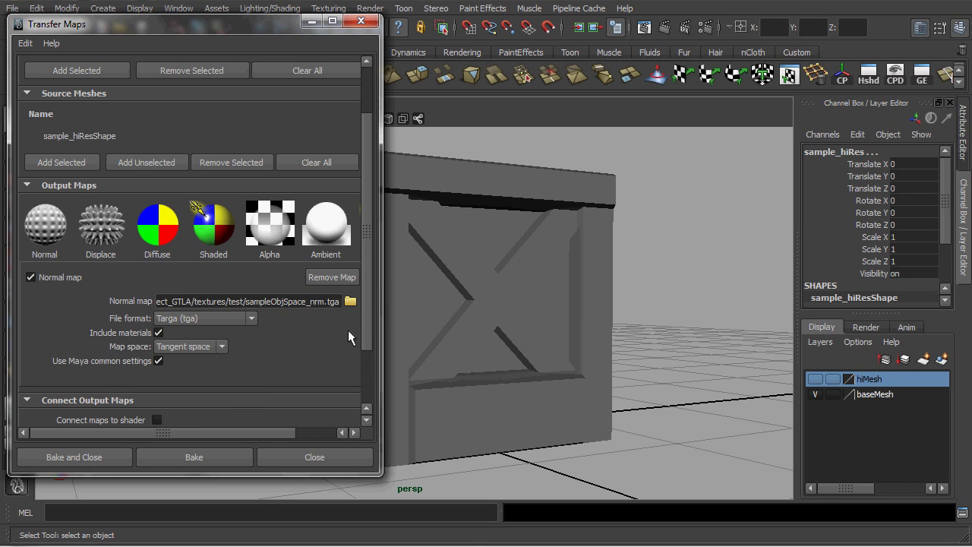
{"action": "left_click", "coordinate": [190, 346]}
{"action": "left_click", "coordinate": [187, 357]}
In the Maya Common Output settings, use a 1024 by 1024 map size and High (8x8) sampling quality.
{"action": "scroll", "coordinate": [365, 311], "scroll_direction": "down", "scroll_amount": 3}
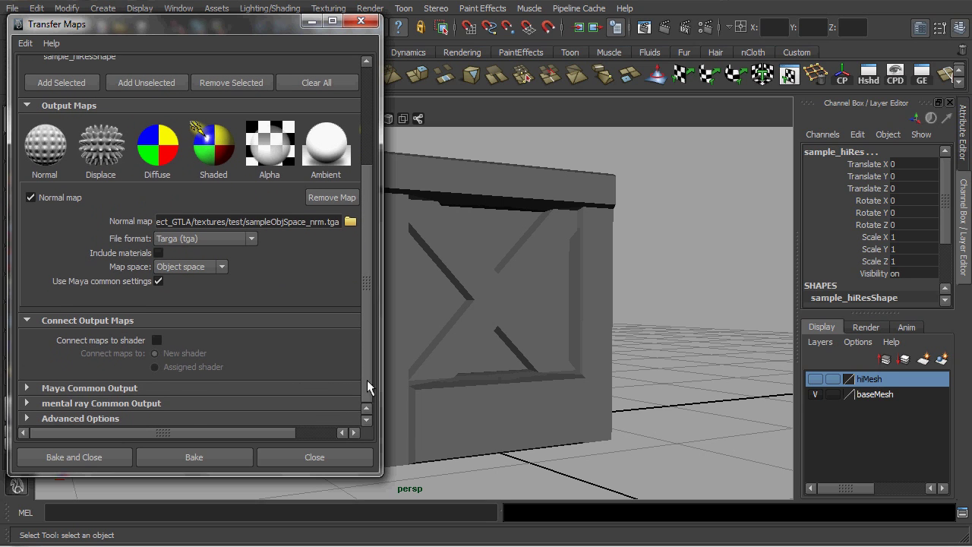
{"action": "left_click", "coordinate": [99, 389]}
{"action": "left_click_drag", "start_coordinate": [367, 288], "coordinate": [368, 387]}
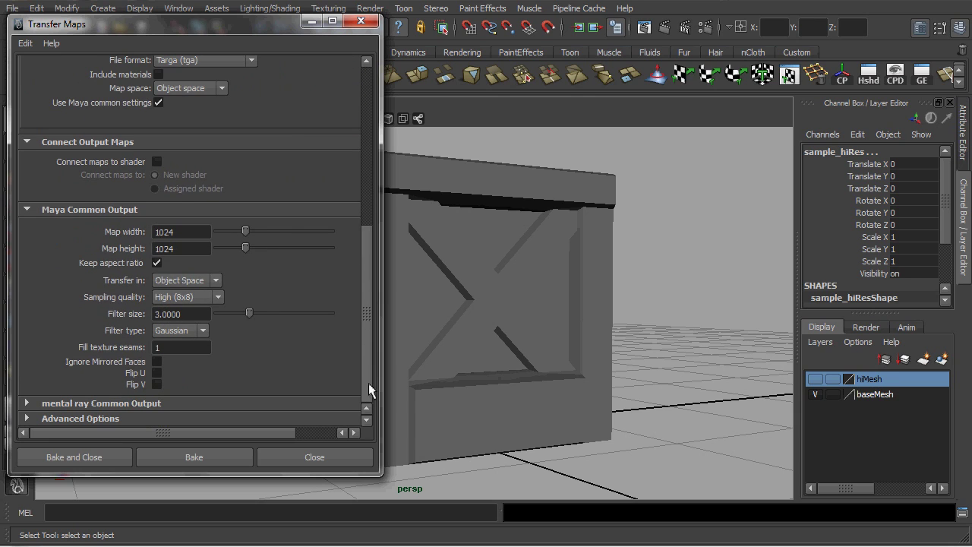
{"action": "double_click", "coordinate": [176, 233]}
{"action": "key", "text": "Tab"}
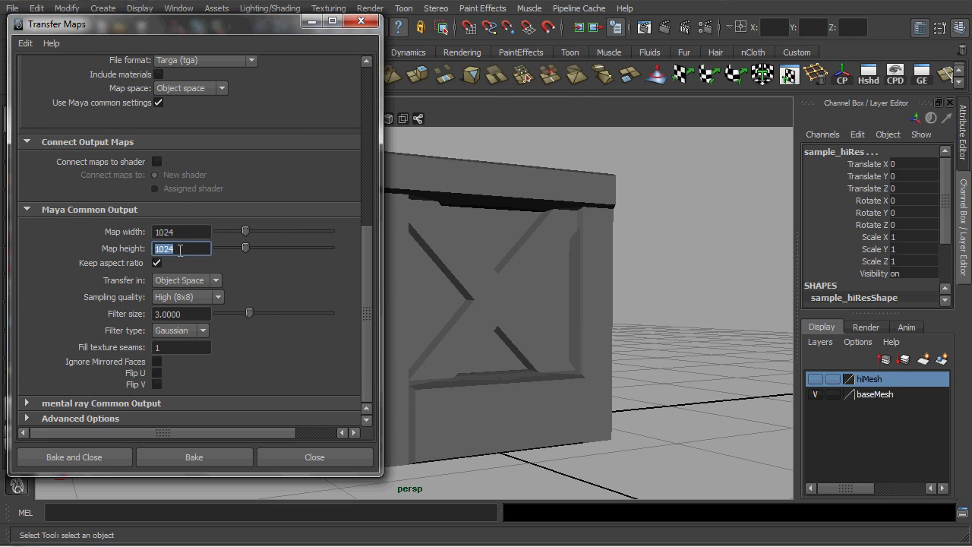
{"action": "left_click", "coordinate": [217, 299]}
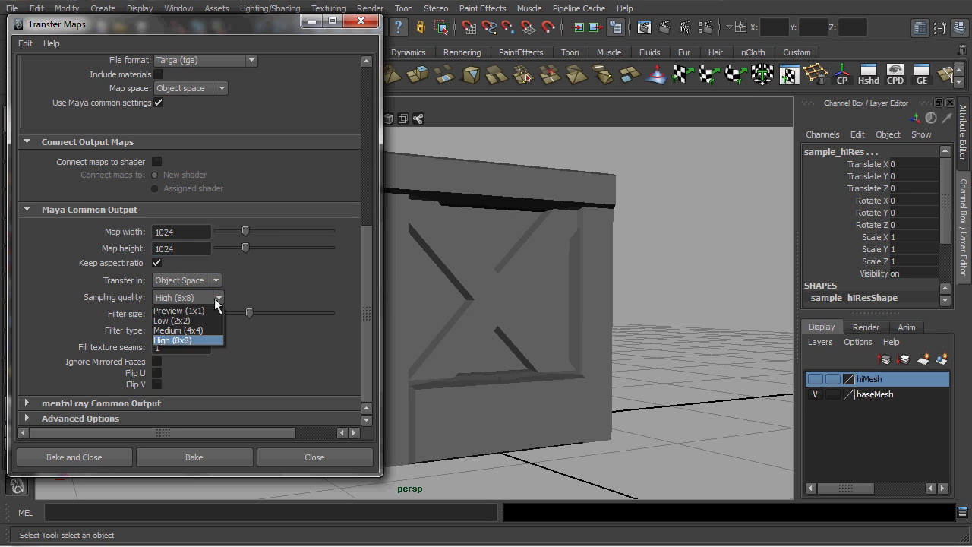
{"action": "left_click", "coordinate": [202, 339]}
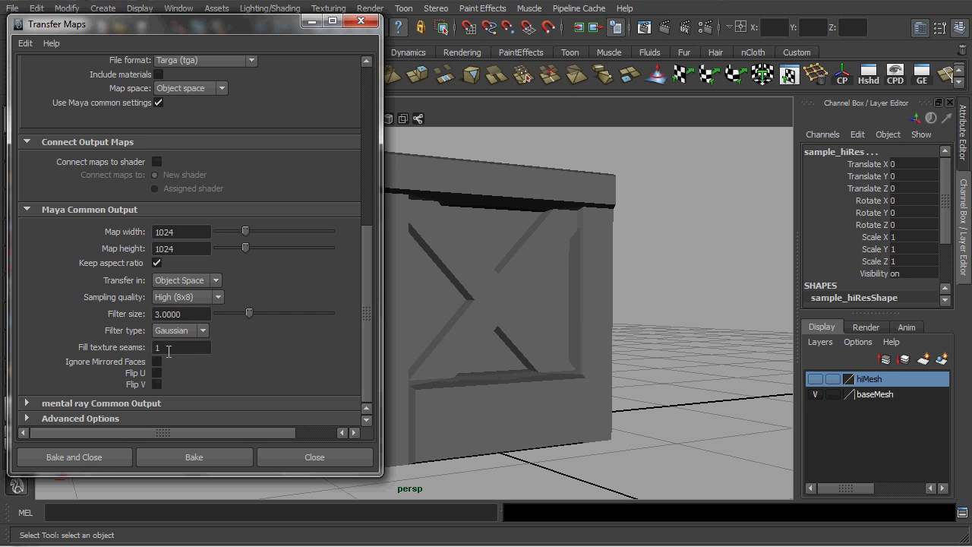
Bake the object-space normal map, close Transfer Maps, and select the low-poly base mesh.
{"action": "left_click_drag", "start_coordinate": [367, 315], "coordinate": [368, 190]}
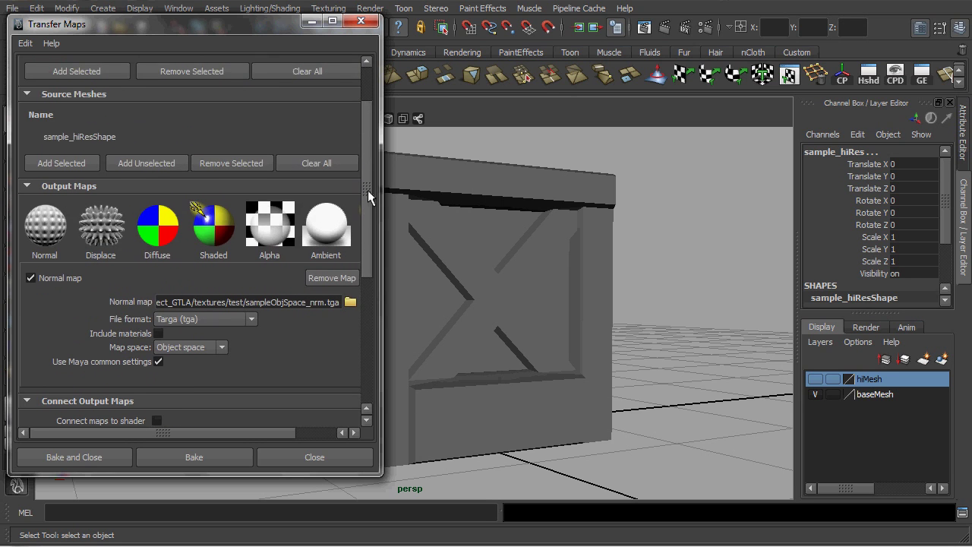
{"action": "left_click", "coordinate": [77, 457]}
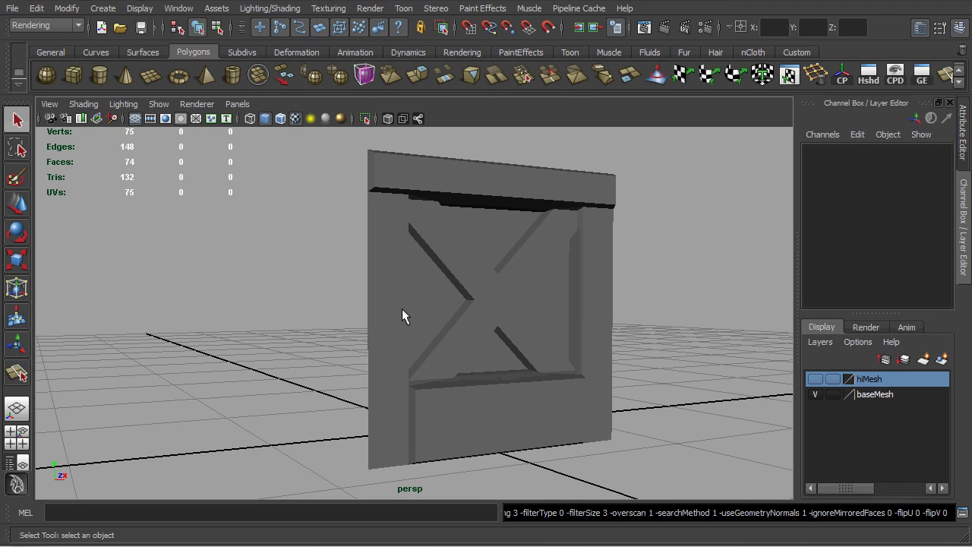
{"action": "left_click", "coordinate": [513, 218]}
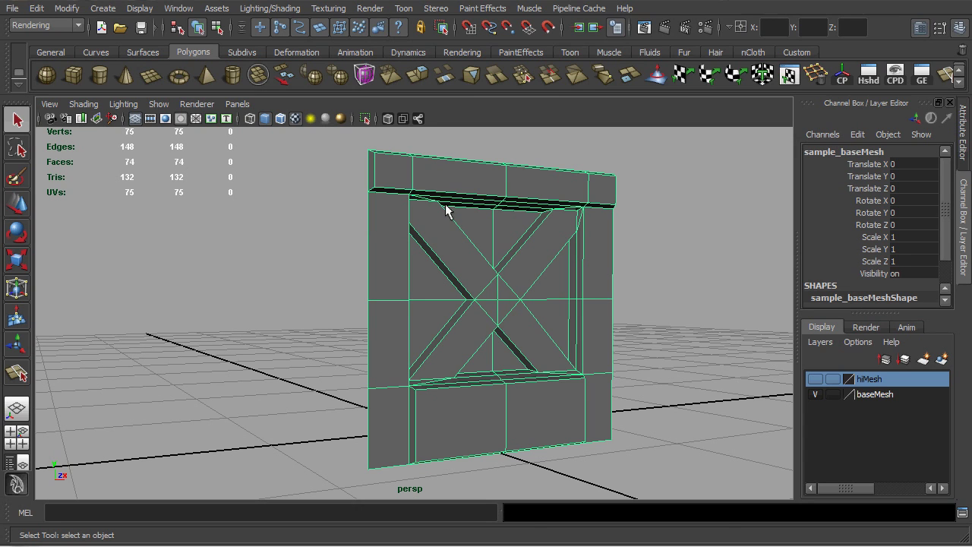
Assign a new Blinn material to the selected low-poly base mesh.
{"action": "right_click_drag", "start_coordinate": [449, 211], "coordinate": [449, 211]}
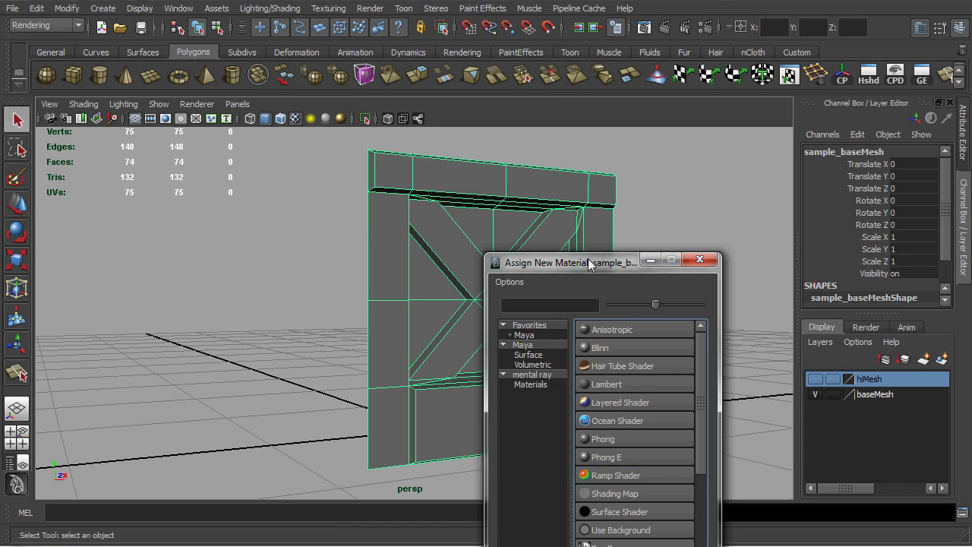
{"action": "left_click_drag", "start_coordinate": [585, 258], "coordinate": [228, 119]}
{"action": "left_click", "coordinate": [256, 197]}
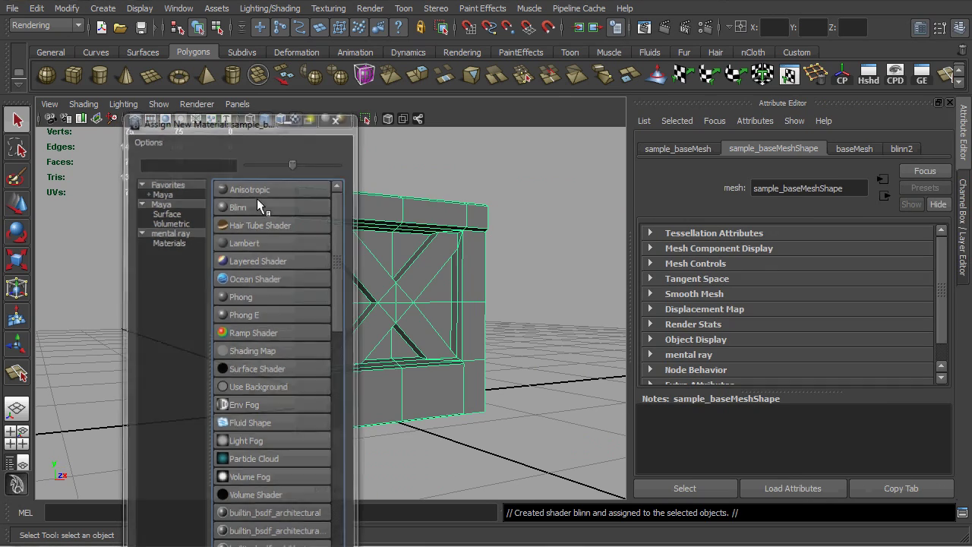
Connect a 2D File texture to the new Blinn's Bump Mapping and set the bump node to be used as Object Space Normals.
{"action": "left_click", "coordinate": [899, 149]}
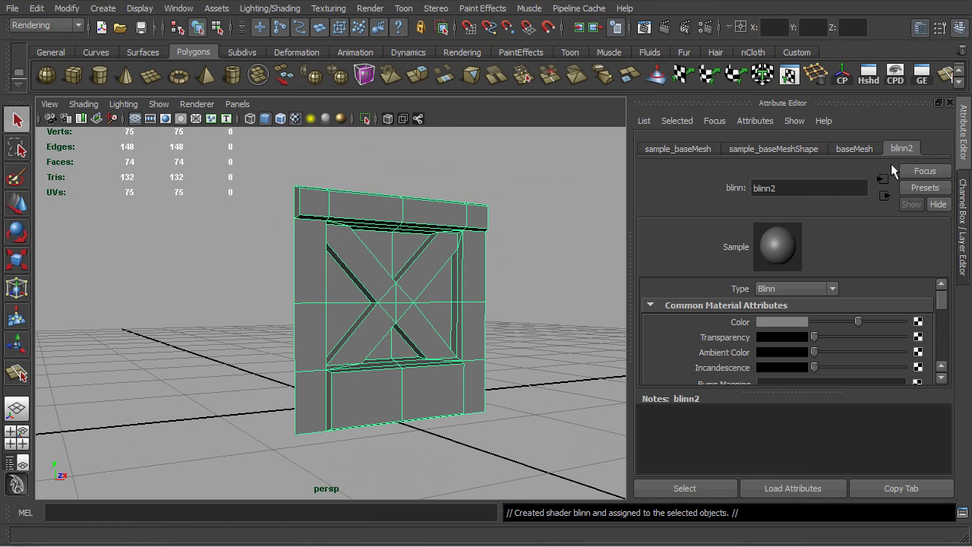
{"action": "left_click_drag", "start_coordinate": [820, 391], "coordinate": [819, 465]}
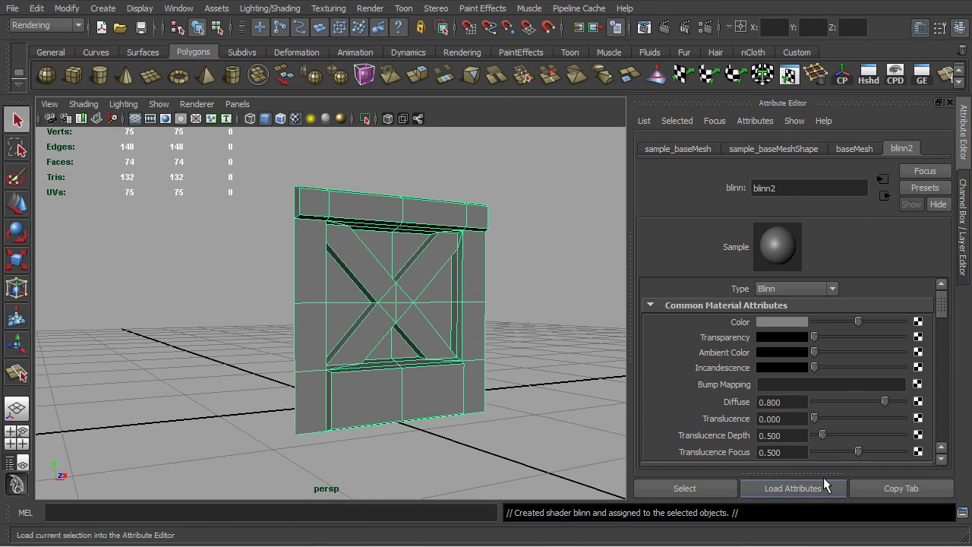
{"action": "left_click", "coordinate": [918, 385]}
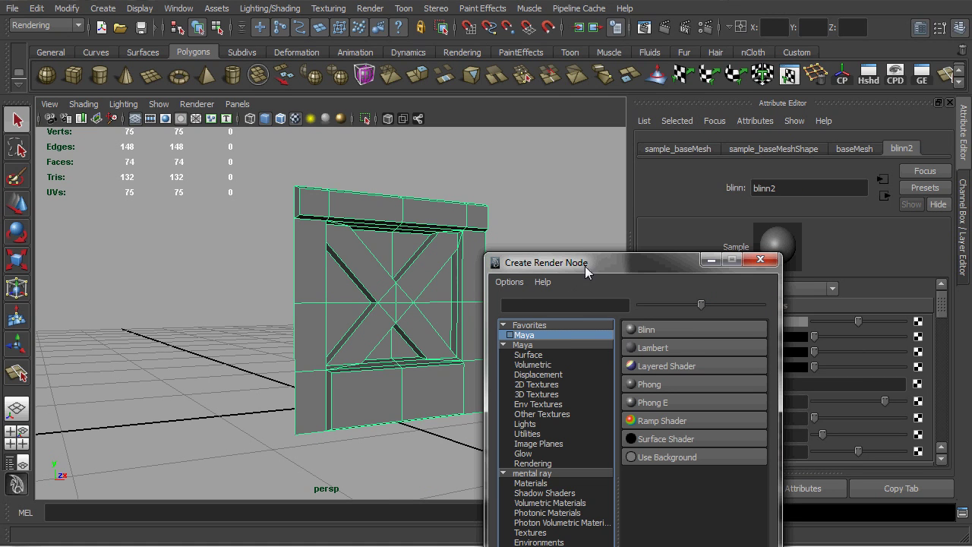
{"action": "left_click_drag", "start_coordinate": [585, 266], "coordinate": [473, 131]}
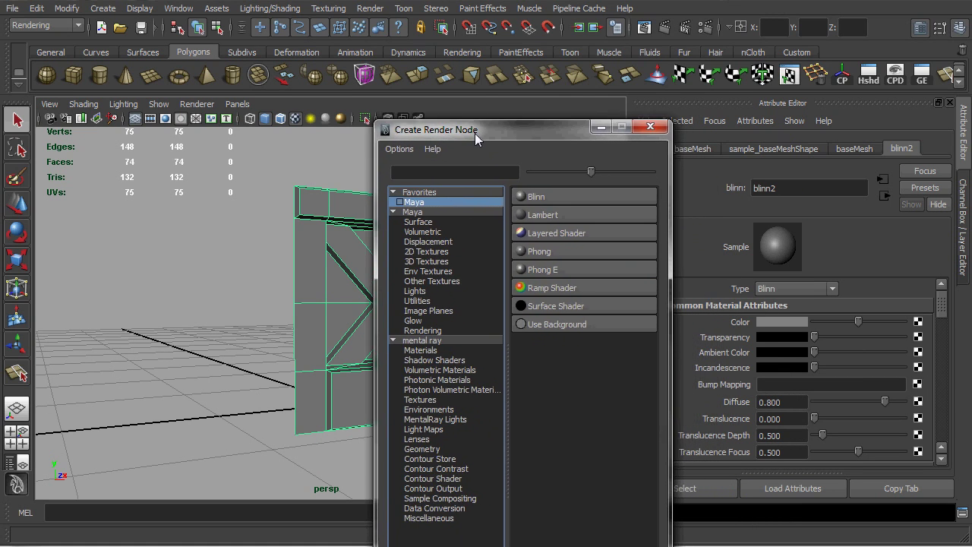
{"action": "left_click", "coordinate": [434, 250]}
{"action": "left_click", "coordinate": [540, 249]}
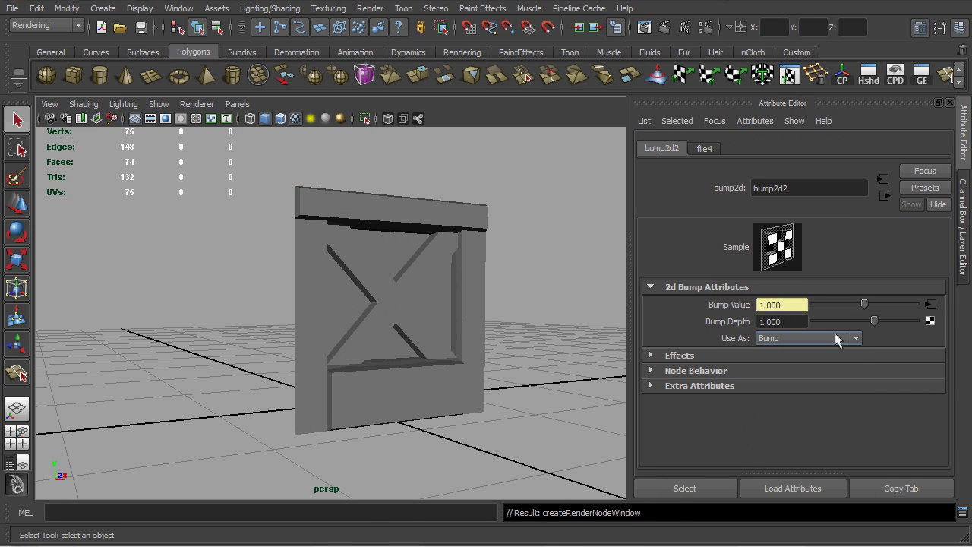
{"action": "left_click", "coordinate": [856, 339]}
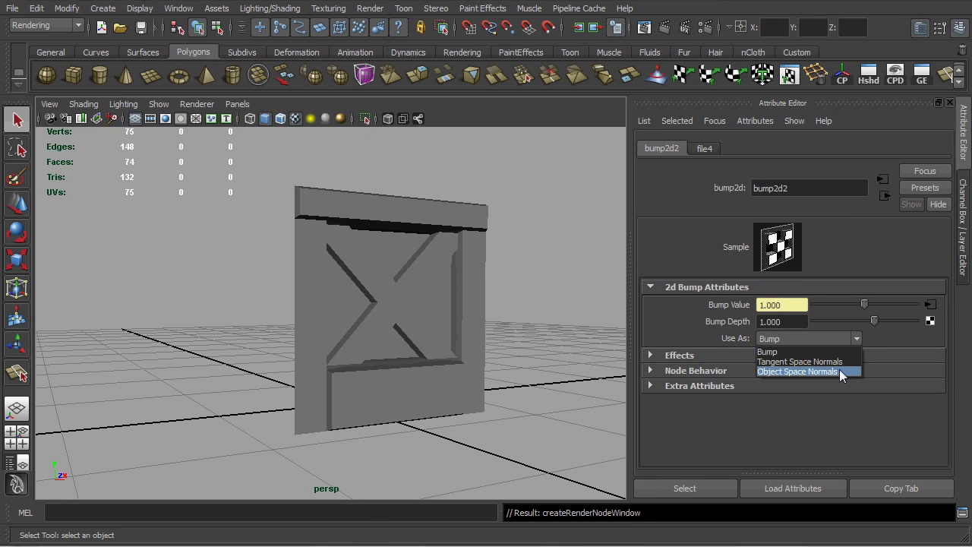
{"action": "left_click", "coordinate": [840, 370]}
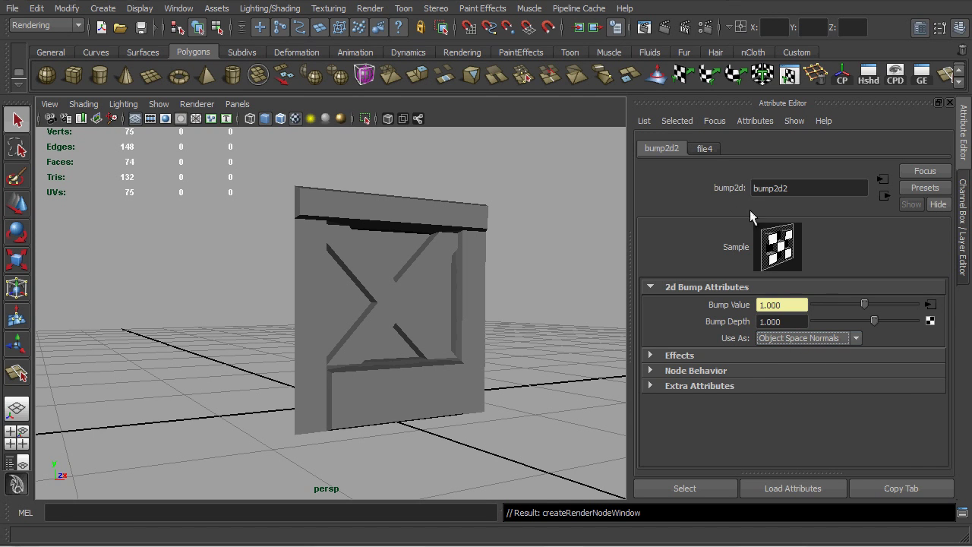
Load sampleObjSpace_nrm.tga from the textures\test folder into the bump's file node and display the viewport in High Quality.
{"action": "left_click", "coordinate": [706, 149]}
{"action": "left_click", "coordinate": [924, 363]}
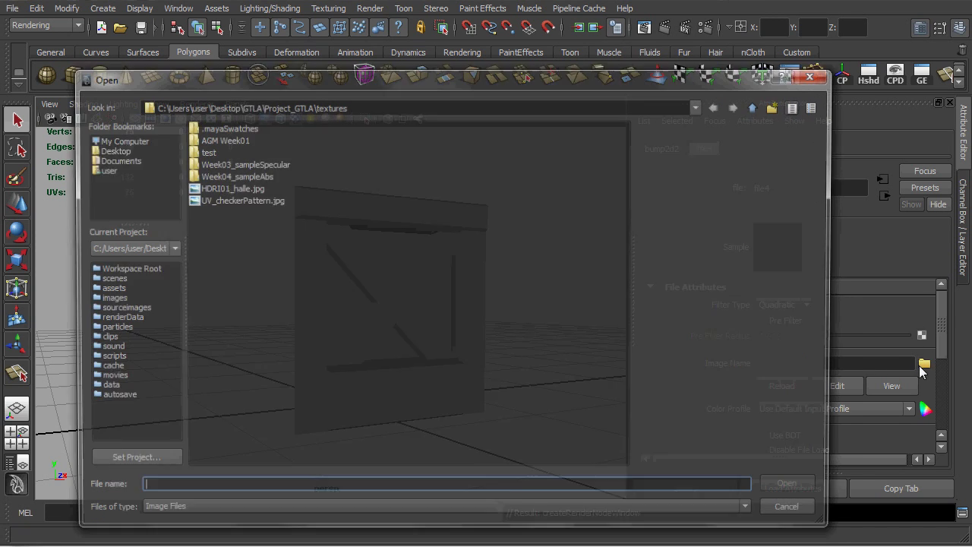
{"action": "double_click", "coordinate": [206, 150]}
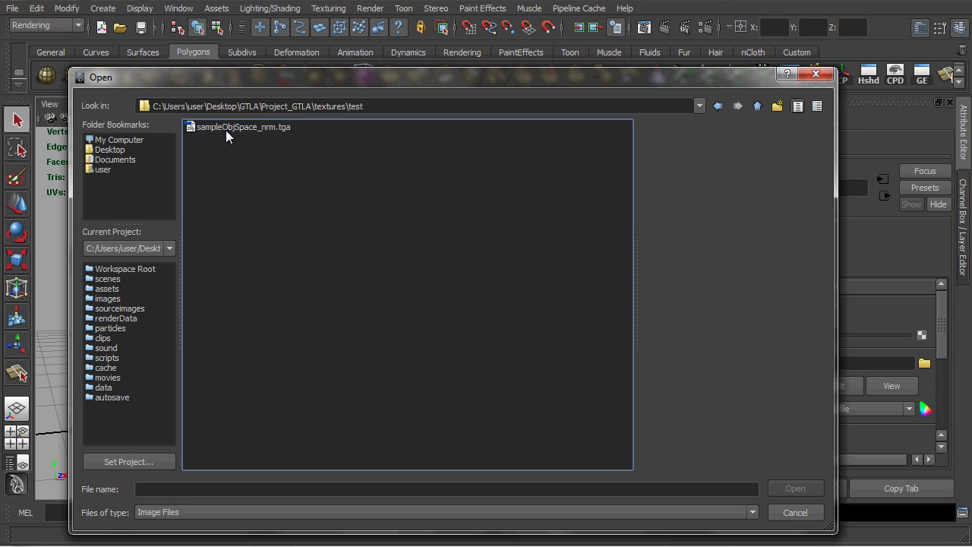
{"action": "left_click", "coordinate": [229, 128]}
{"action": "left_click", "coordinate": [798, 488]}
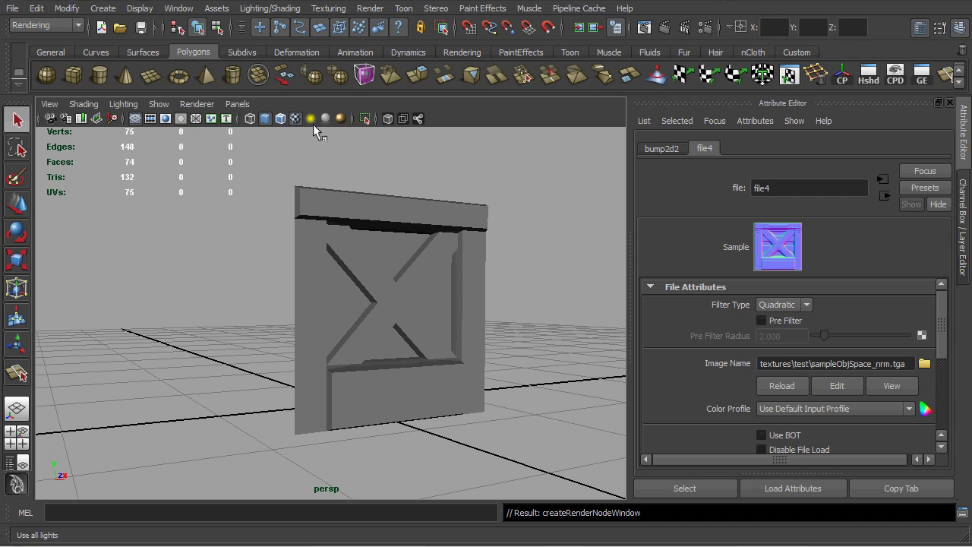
{"action": "left_click", "coordinate": [341, 119]}
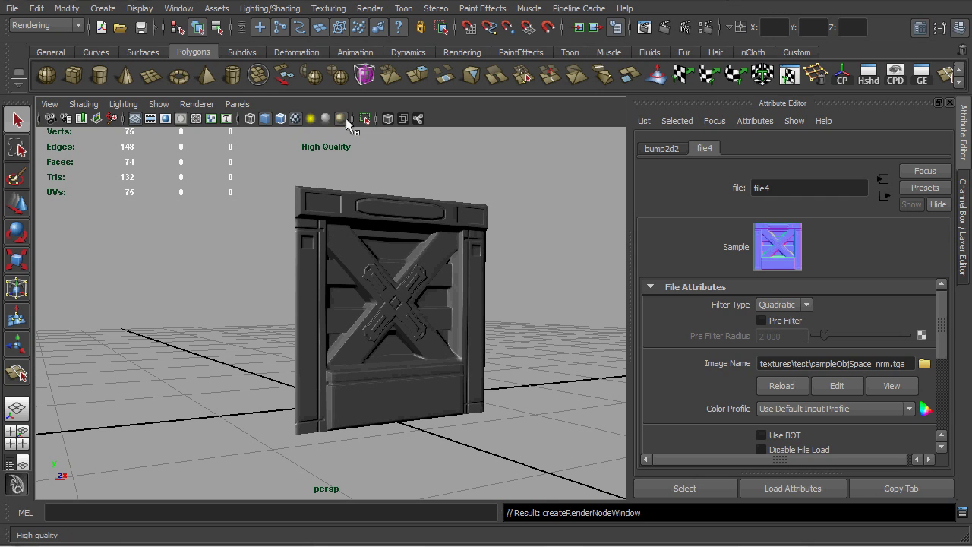